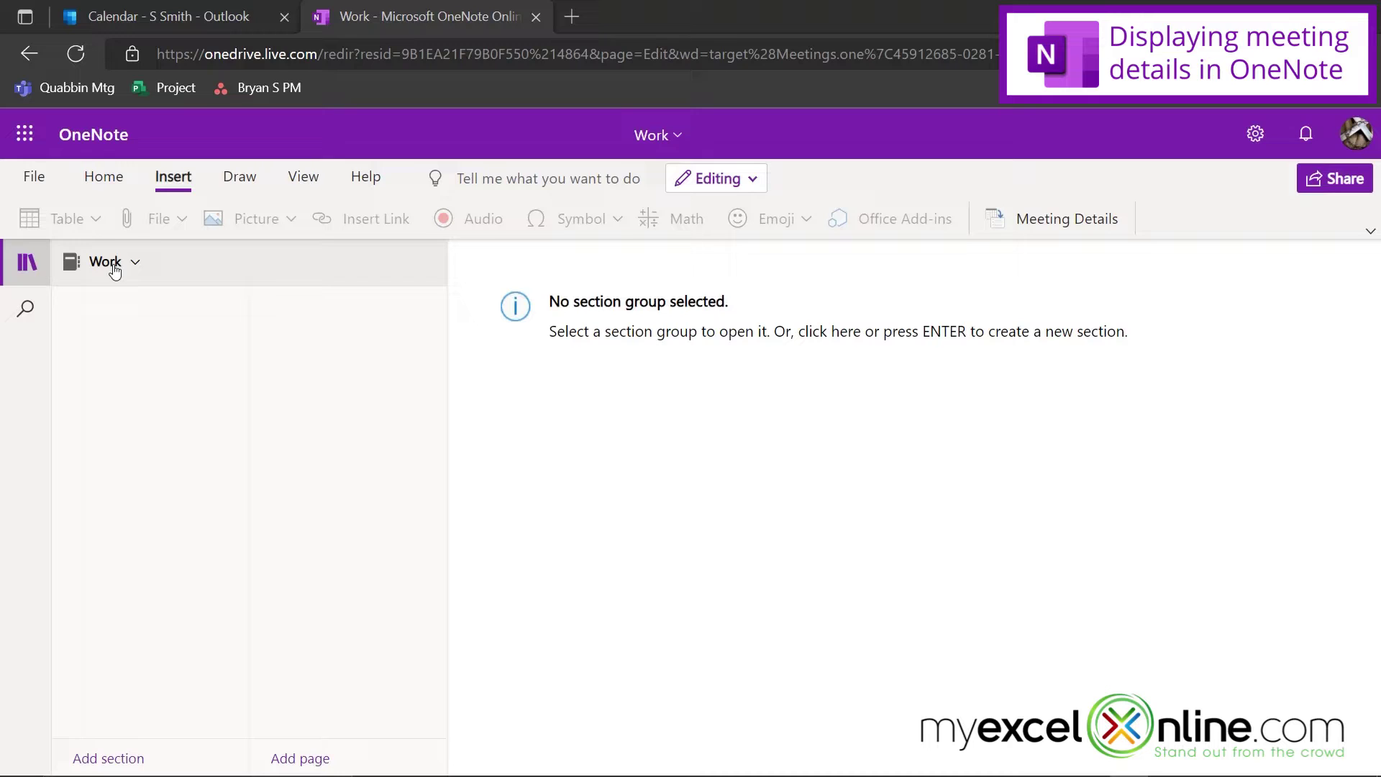
# Step: Add a 'Meetings' section to the Work notebook with a first page titled '7/6/22'
pyautogui.click(101, 758)
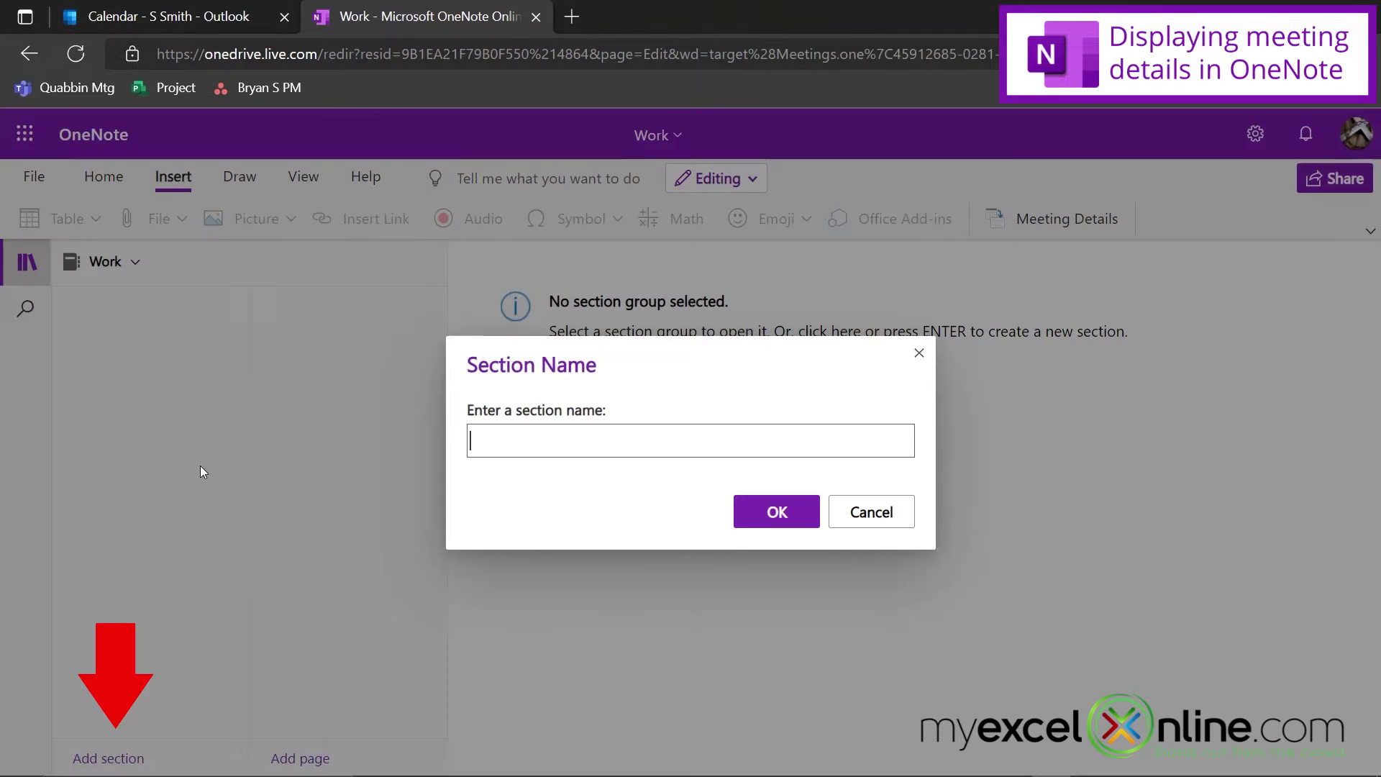
pyautogui.write('Meetings')
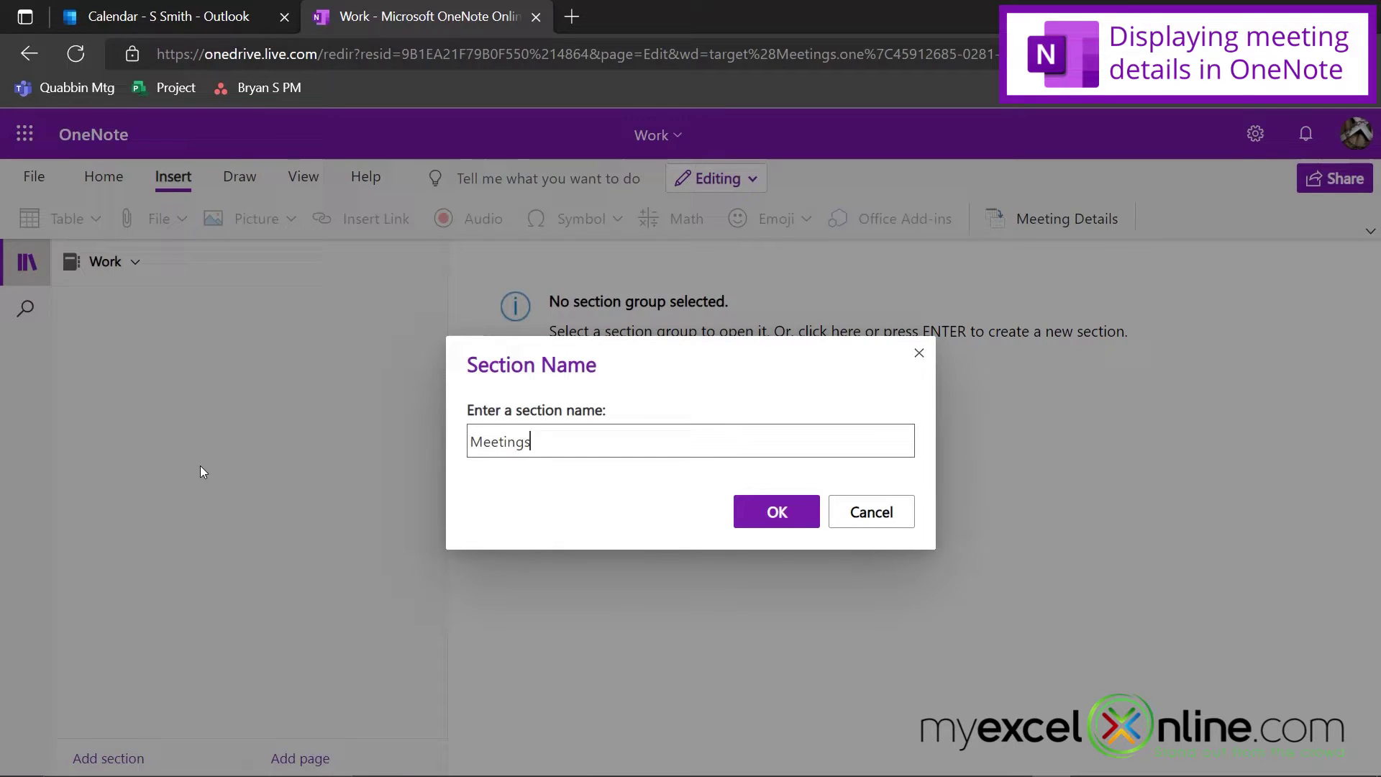
pyautogui.press('Return')
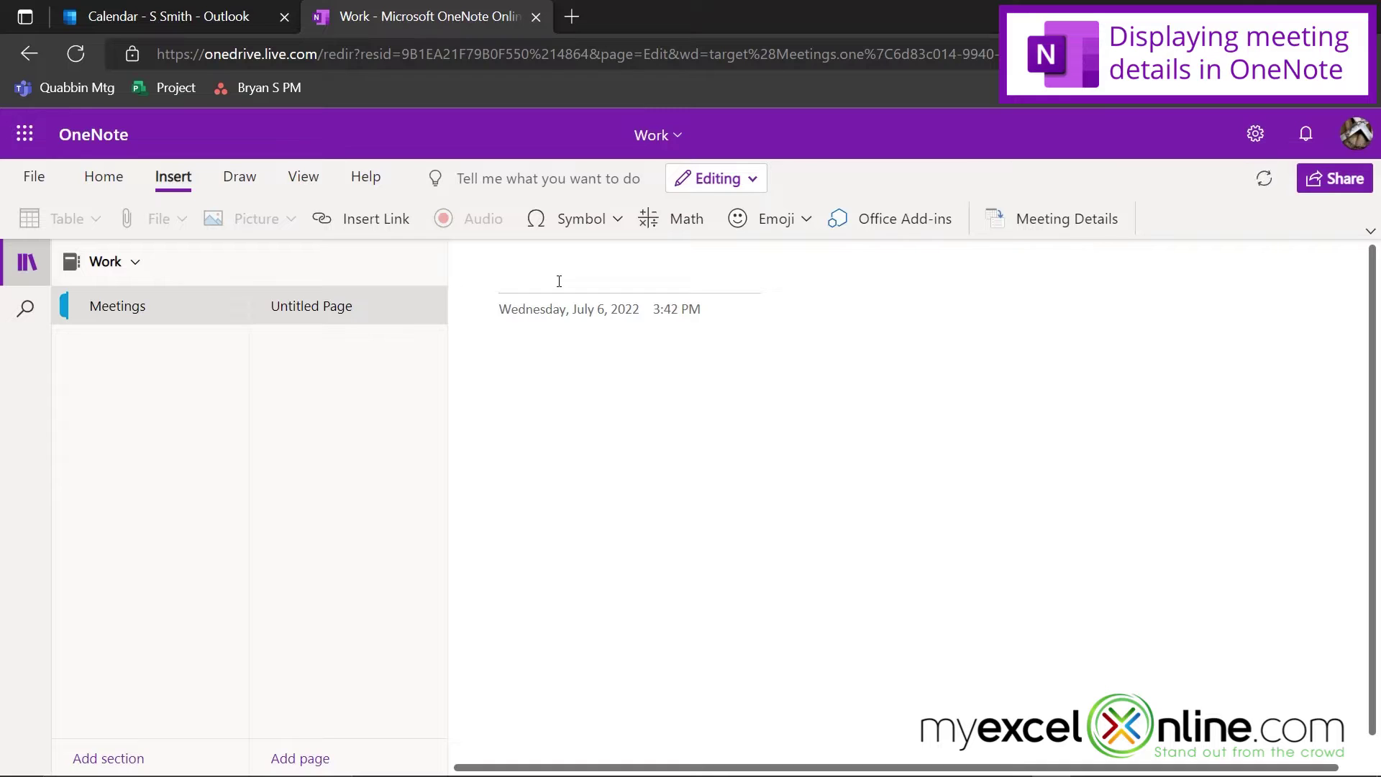
pyautogui.write('7/6/22')
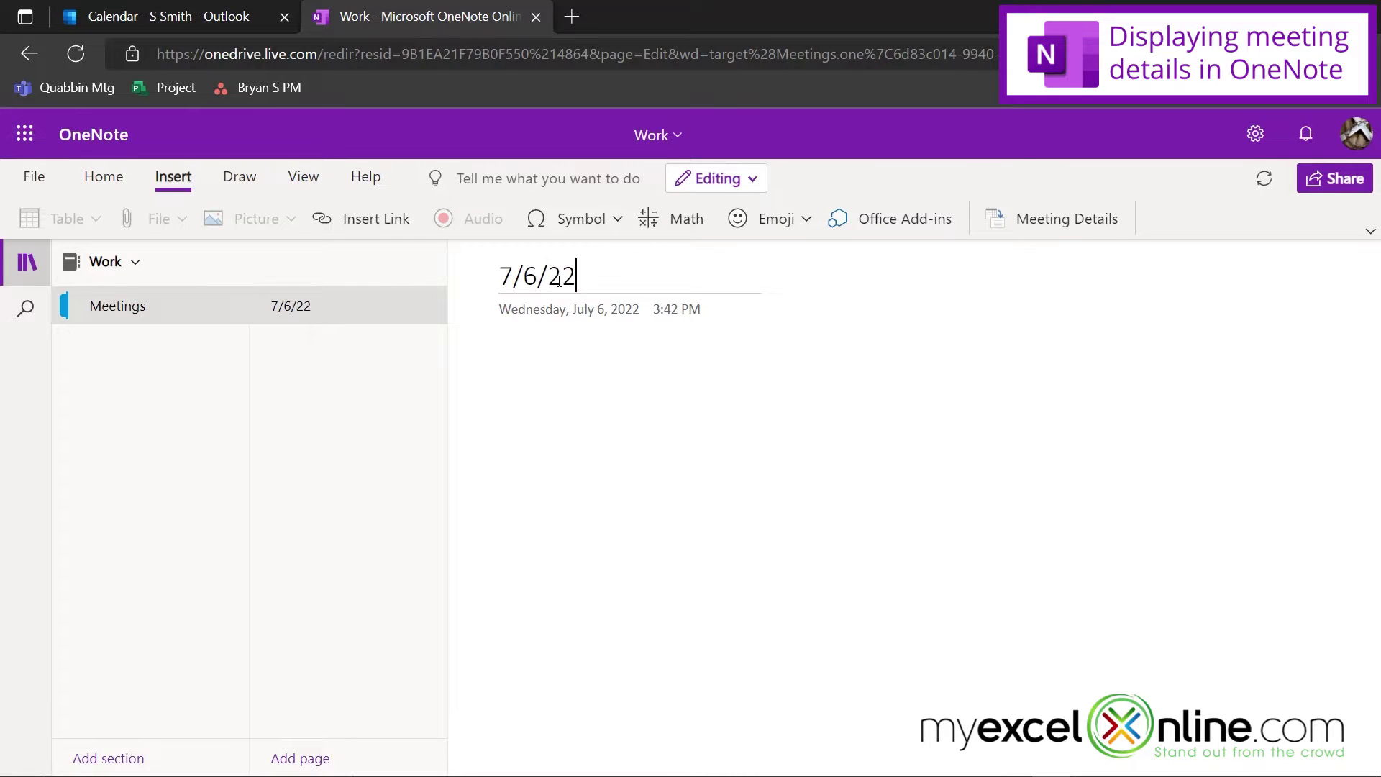
pyautogui.press('Return')
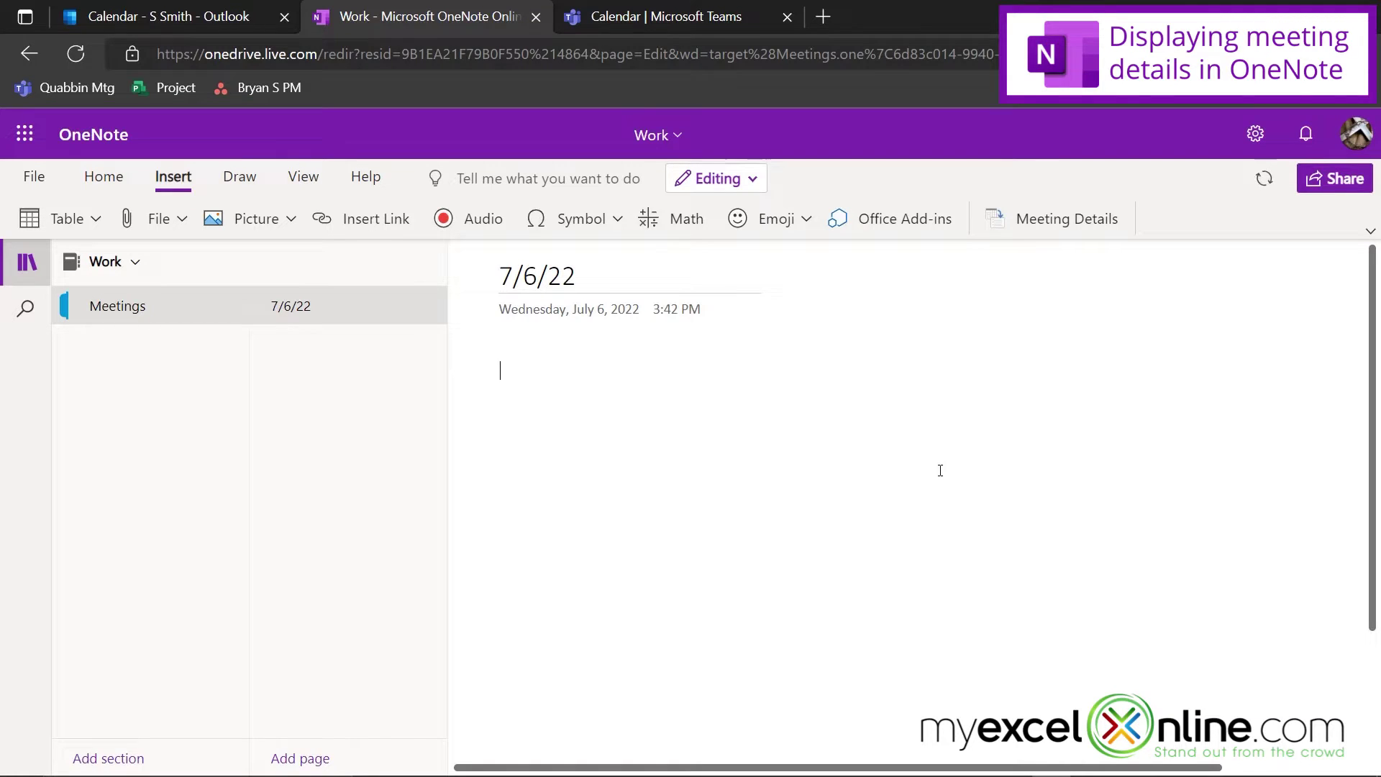
pyautogui.click(139, 5)
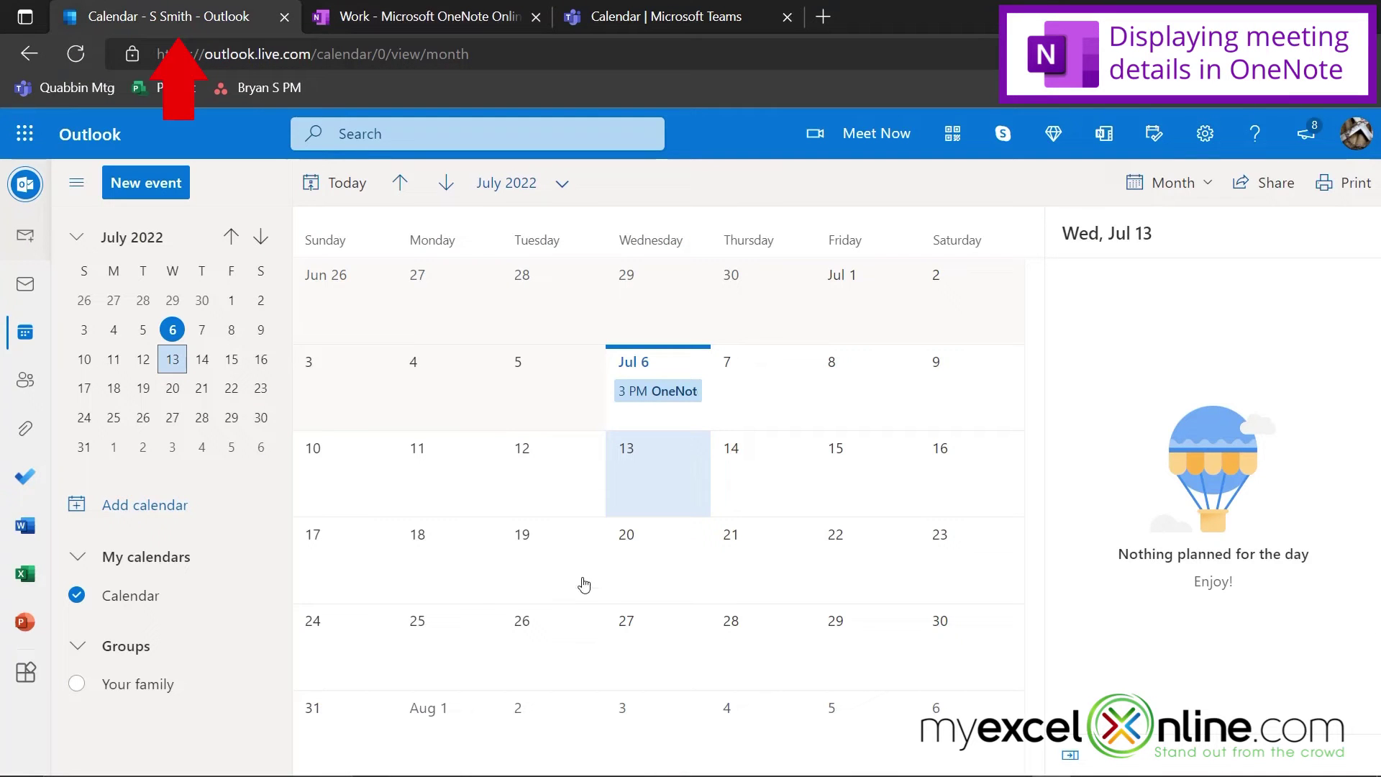
pyautogui.doubleClick(651, 392)
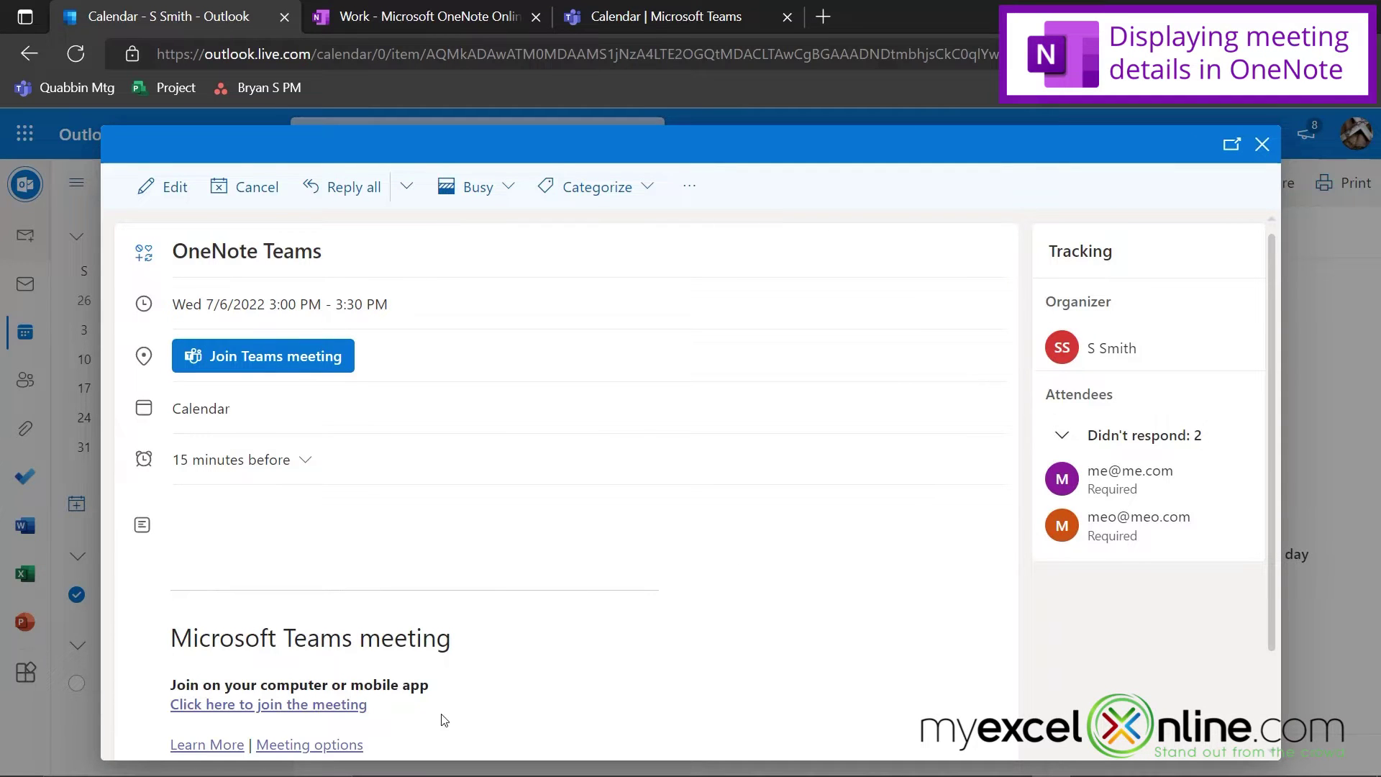
pyautogui.scroll(-1, 429, 706)
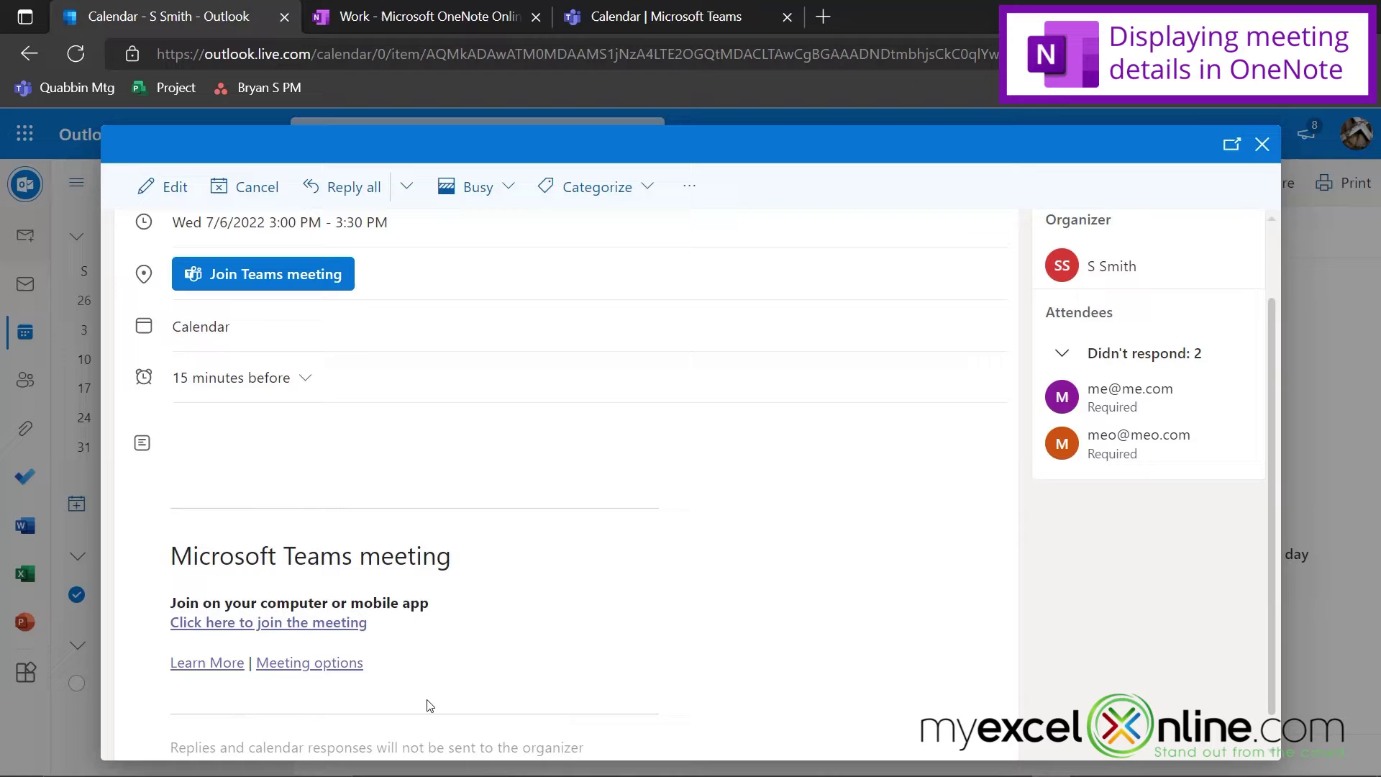
pyautogui.scroll(1, 428, 704)
pyautogui.click(1262, 145)
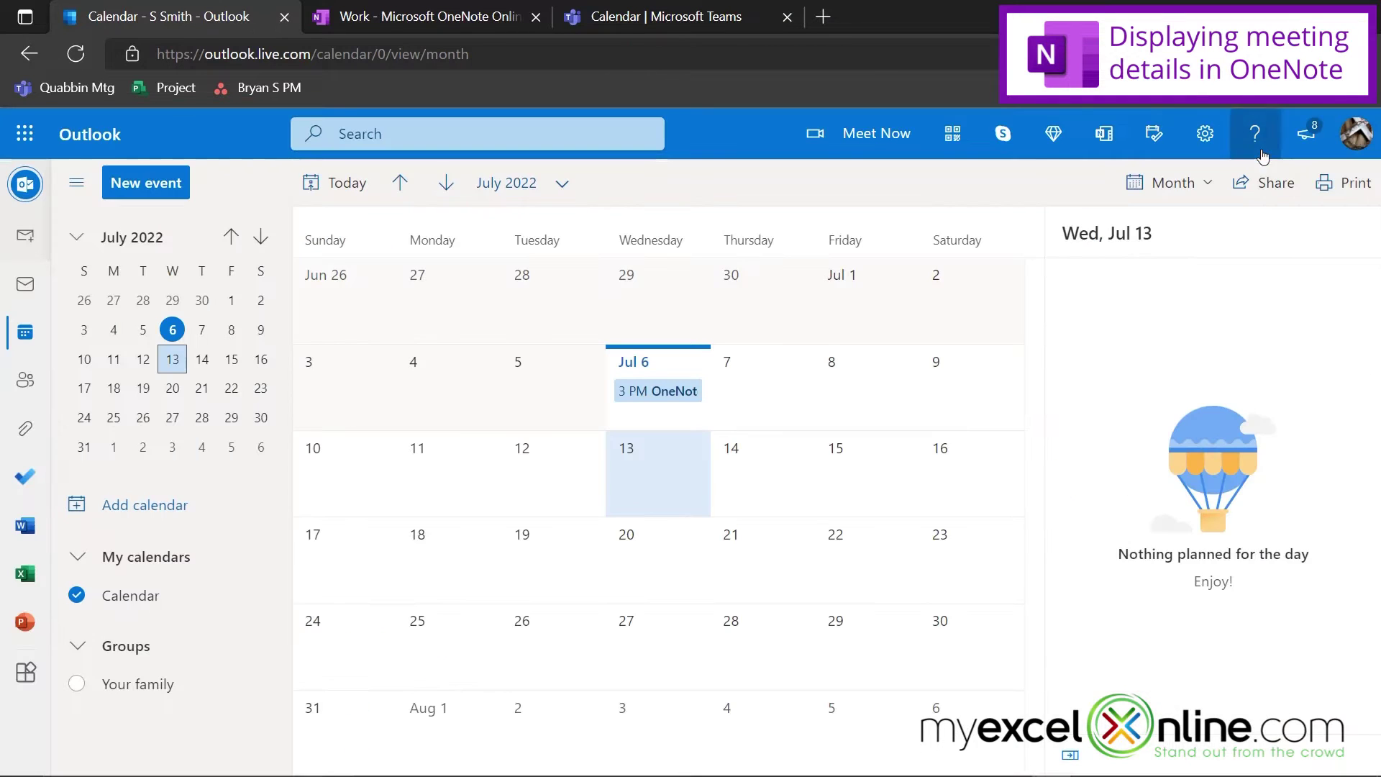
# Step: Show the Teams work-week calendar with the OneNote Teams meeting on Wednesday the 6th
pyautogui.click(667, 17)
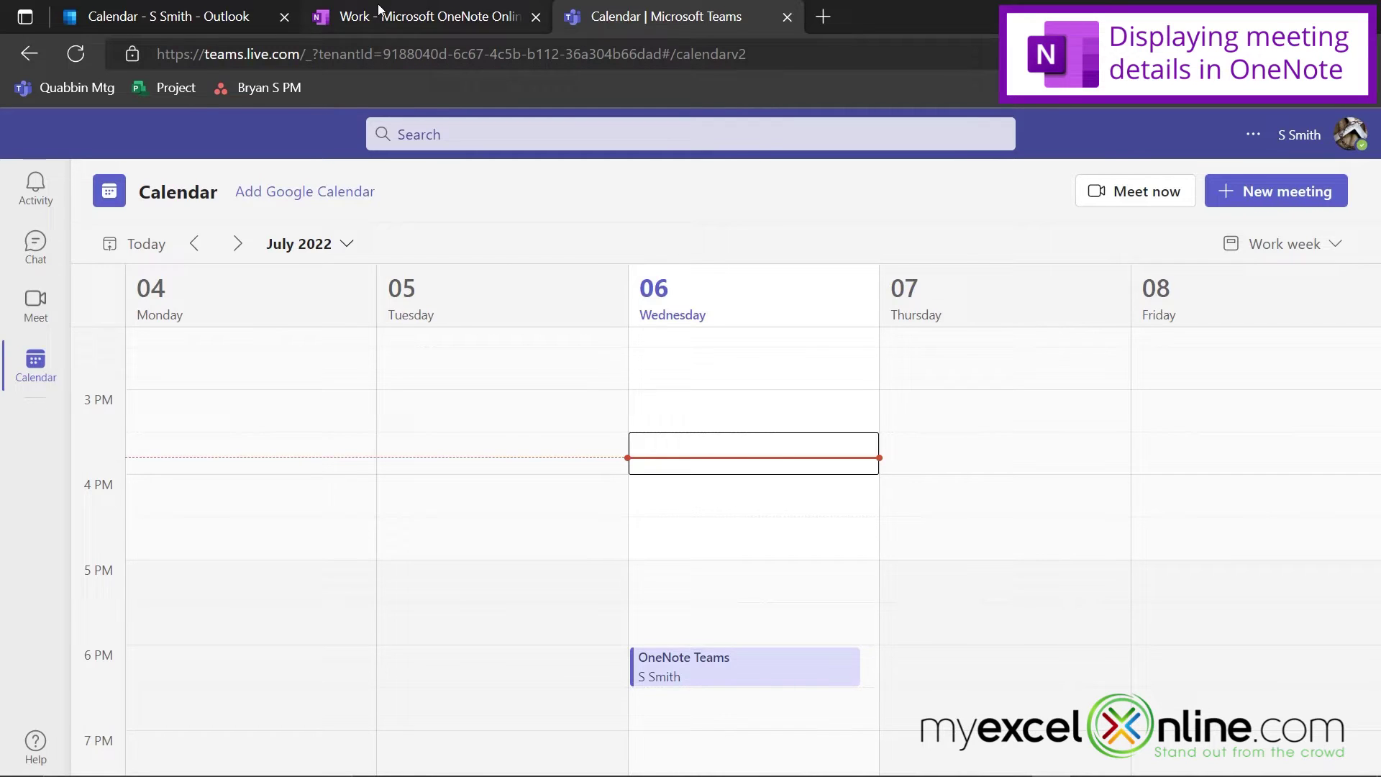
# Step: Insert the OneNote Teams meeting details from Today's Meetings into the 7/6/22 page
pyautogui.click(377, 15)
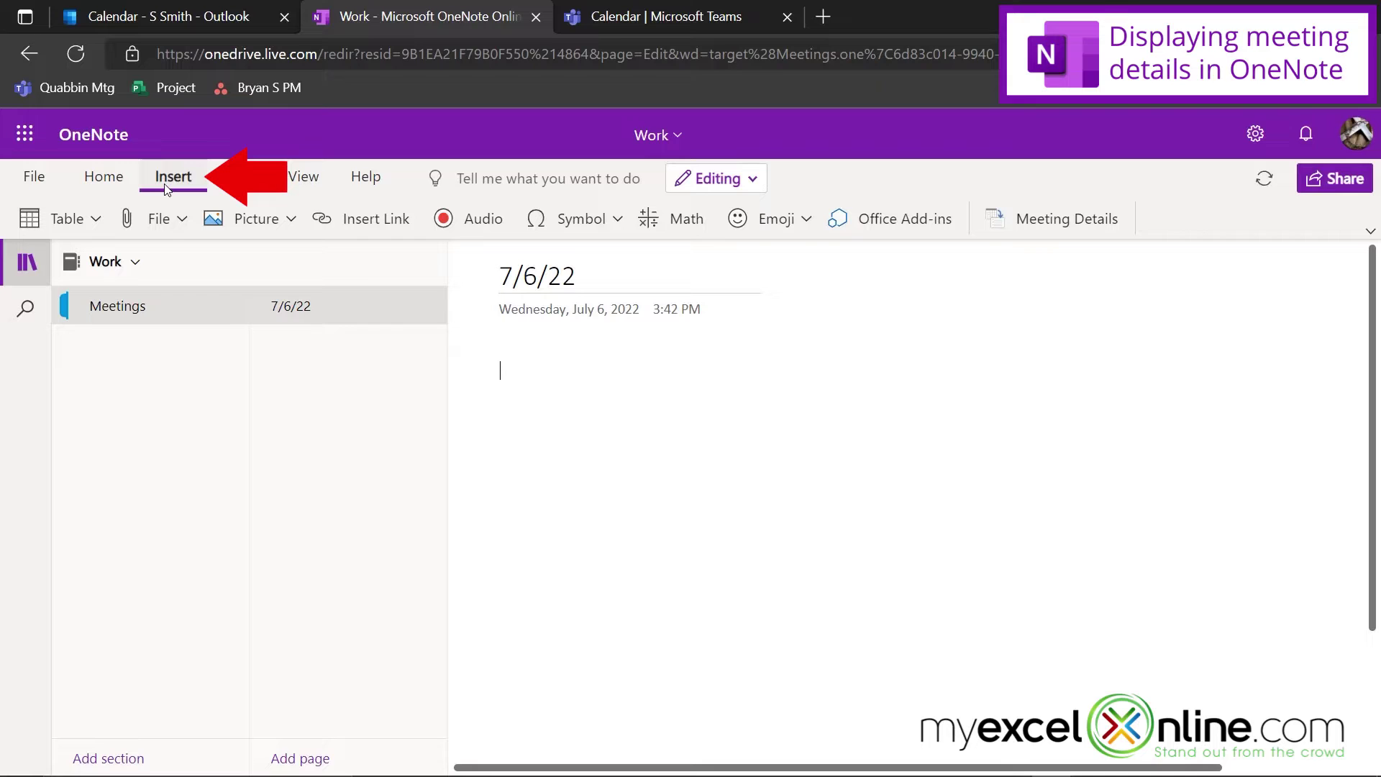
pyautogui.click(1047, 223)
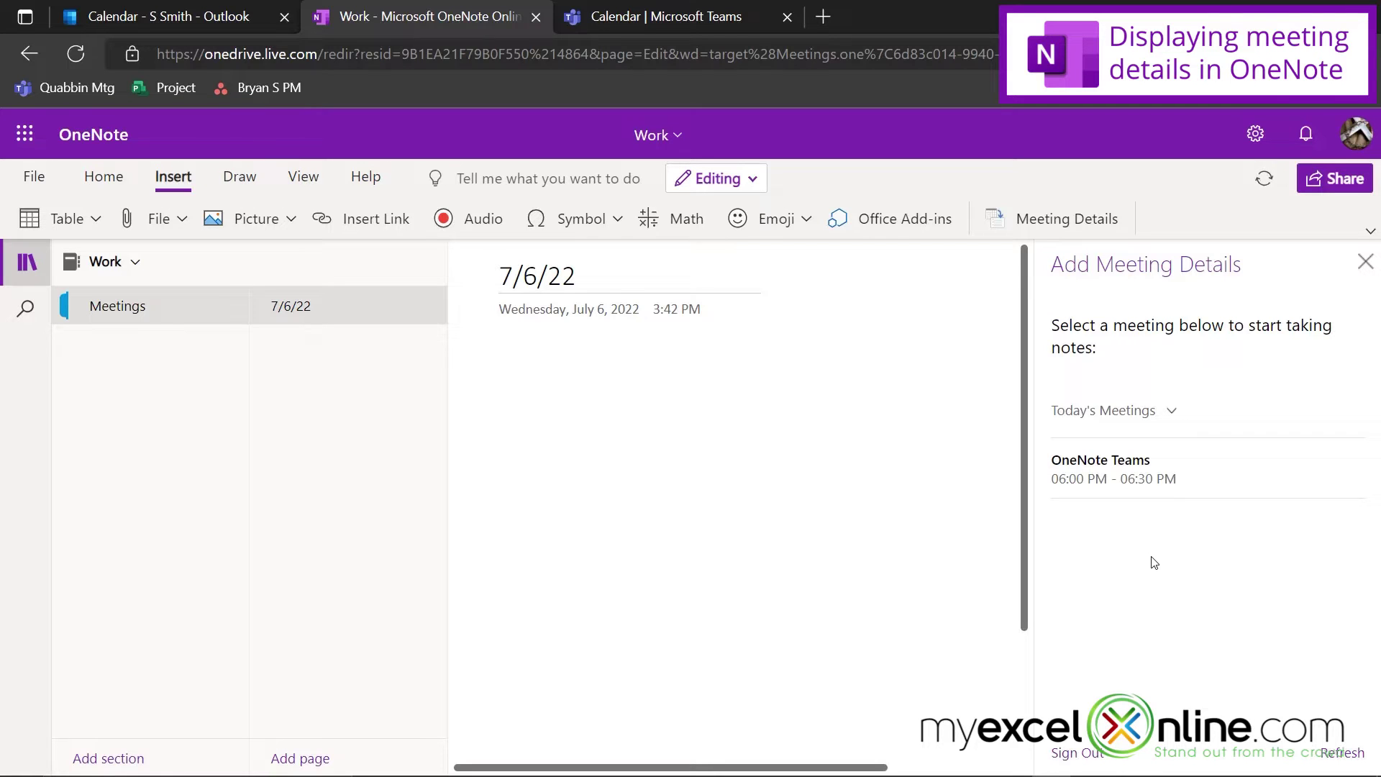
pyautogui.click(1123, 468)
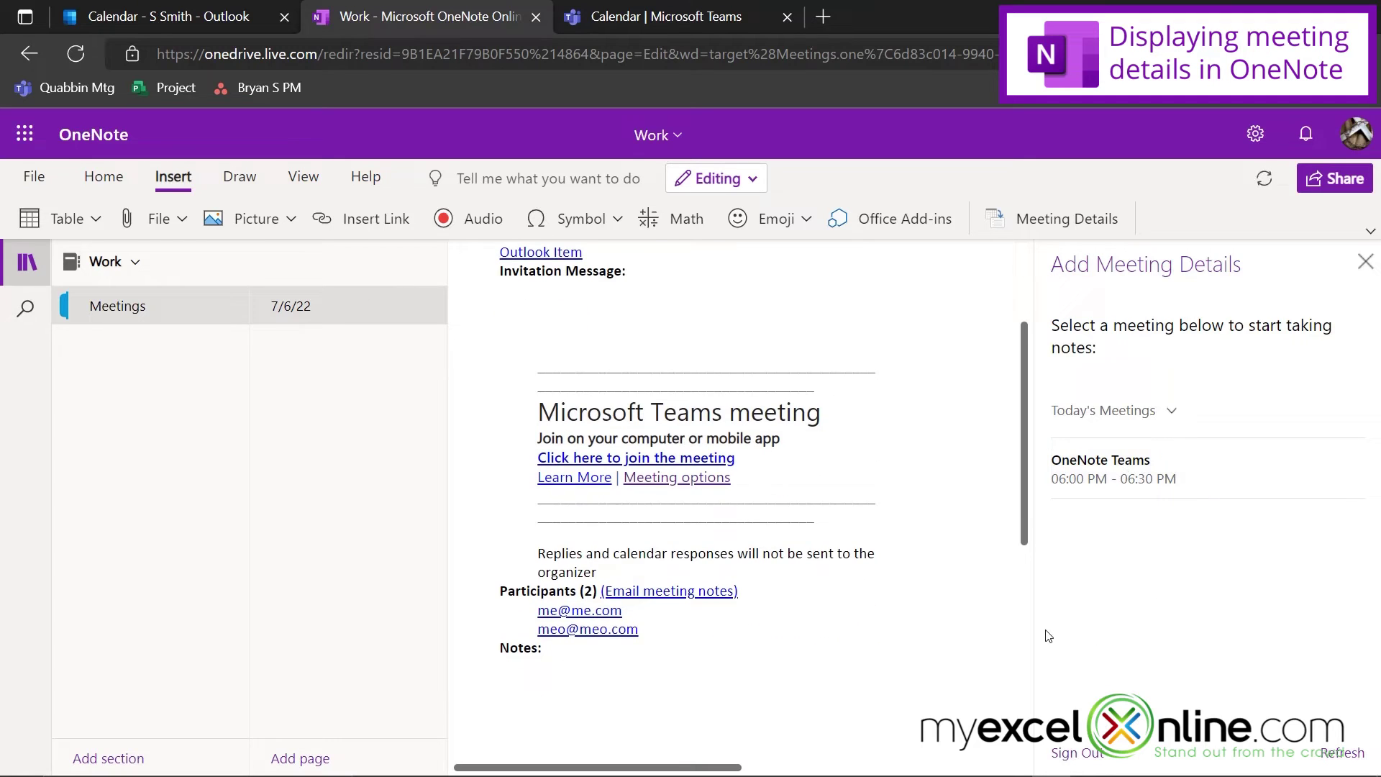
pyautogui.scroll(3, 906, 633)
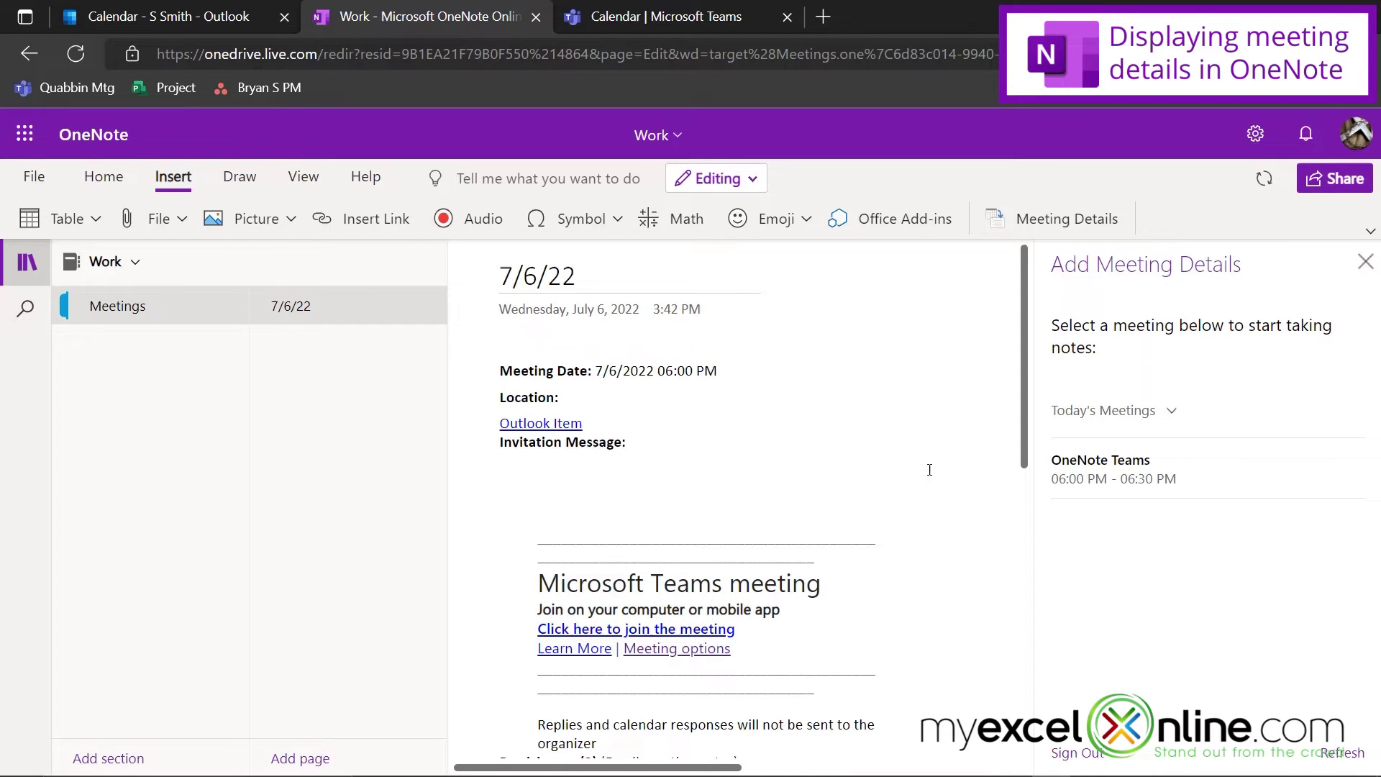
pyautogui.scroll(-2, 927, 468)
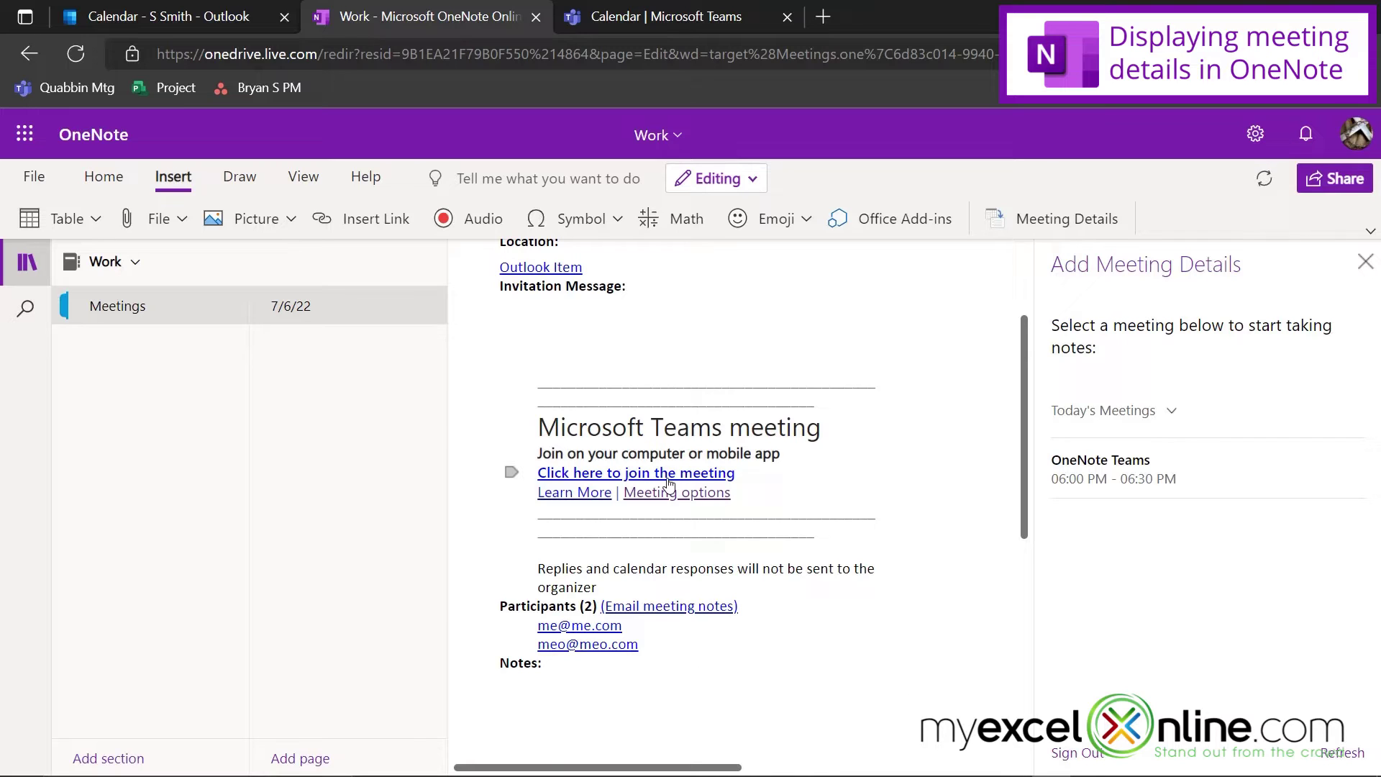
# Step: Launch the meeting from the page's 'Click here to join the meeting' link, allowing Teams to open
pyautogui.click(607, 474)
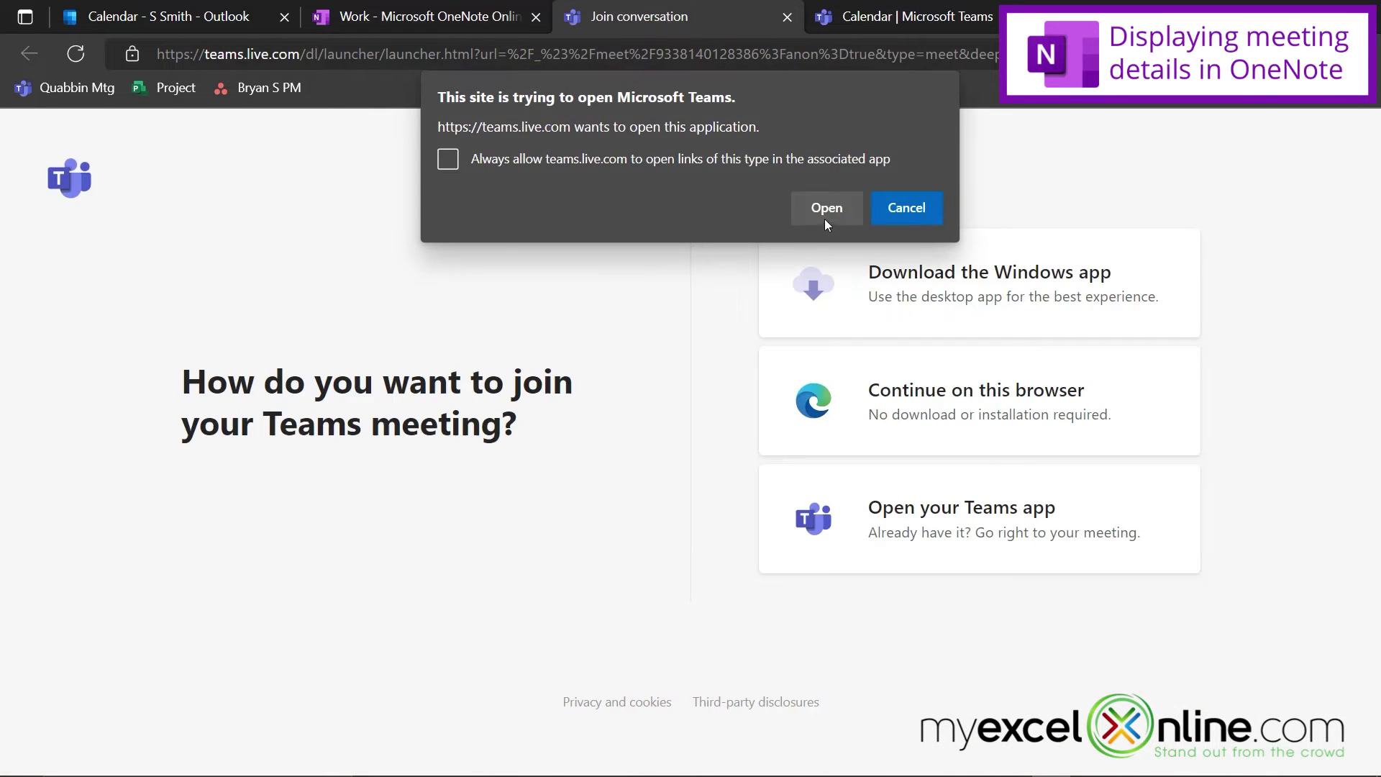
pyautogui.click(830, 208)
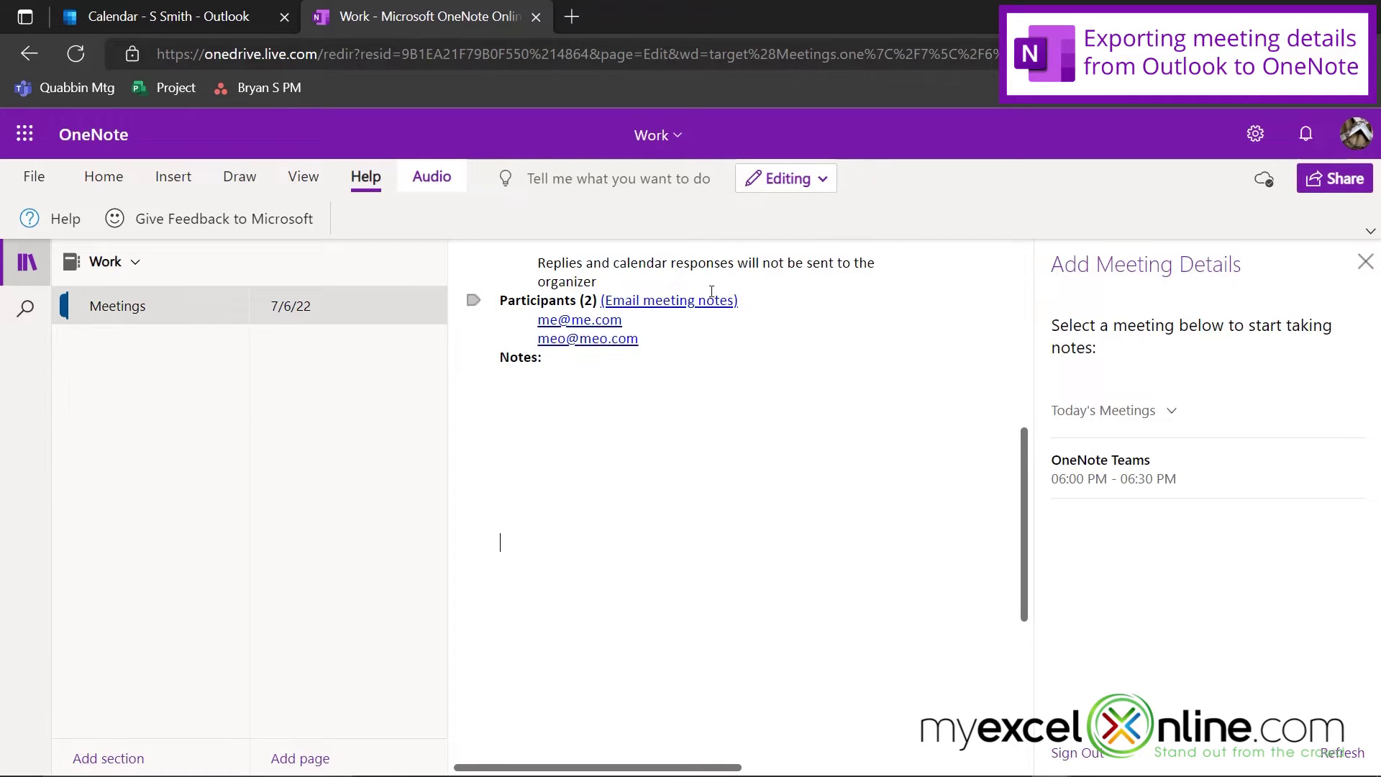
# Step: Use Send to OneNote on the Outlook OneNote Teams meeting, saving it to the Work notebook
pyautogui.click(188, 23)
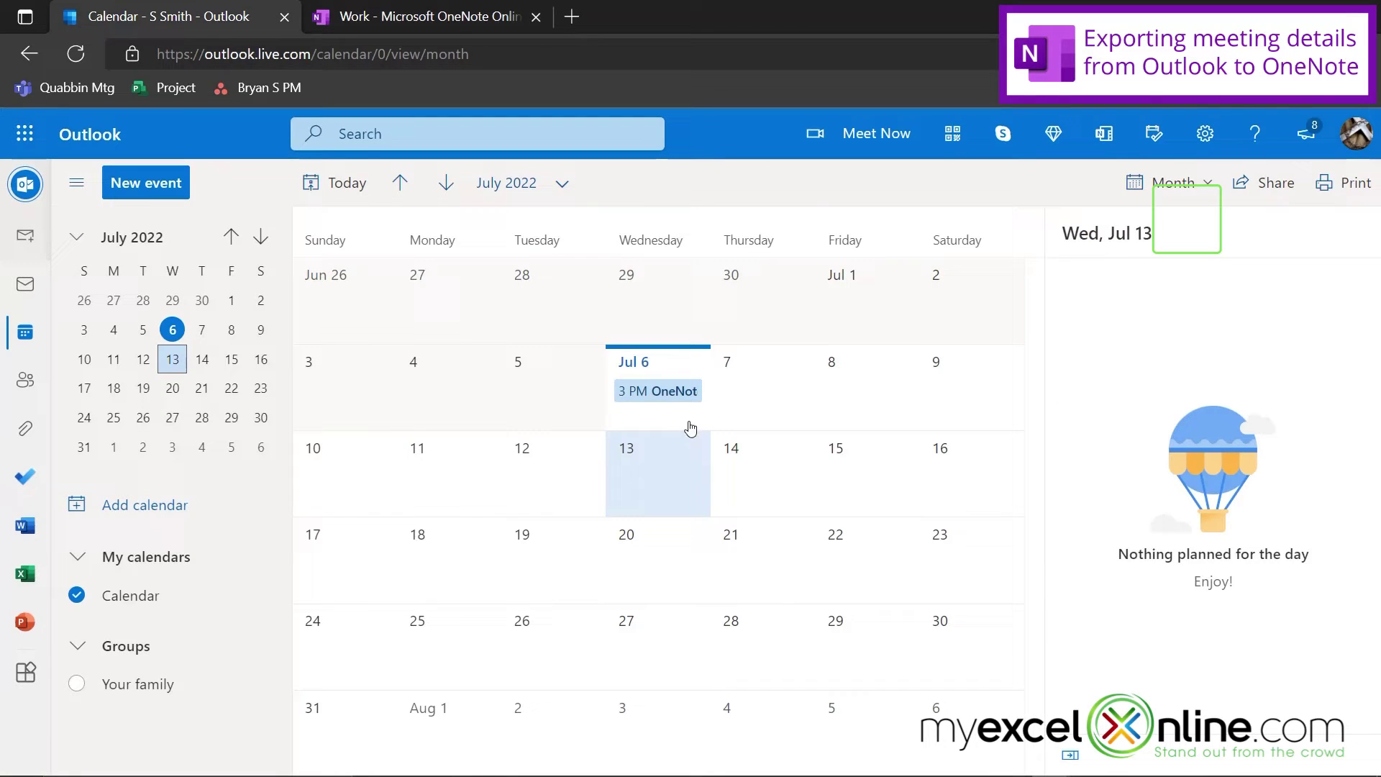
pyautogui.click(660, 398)
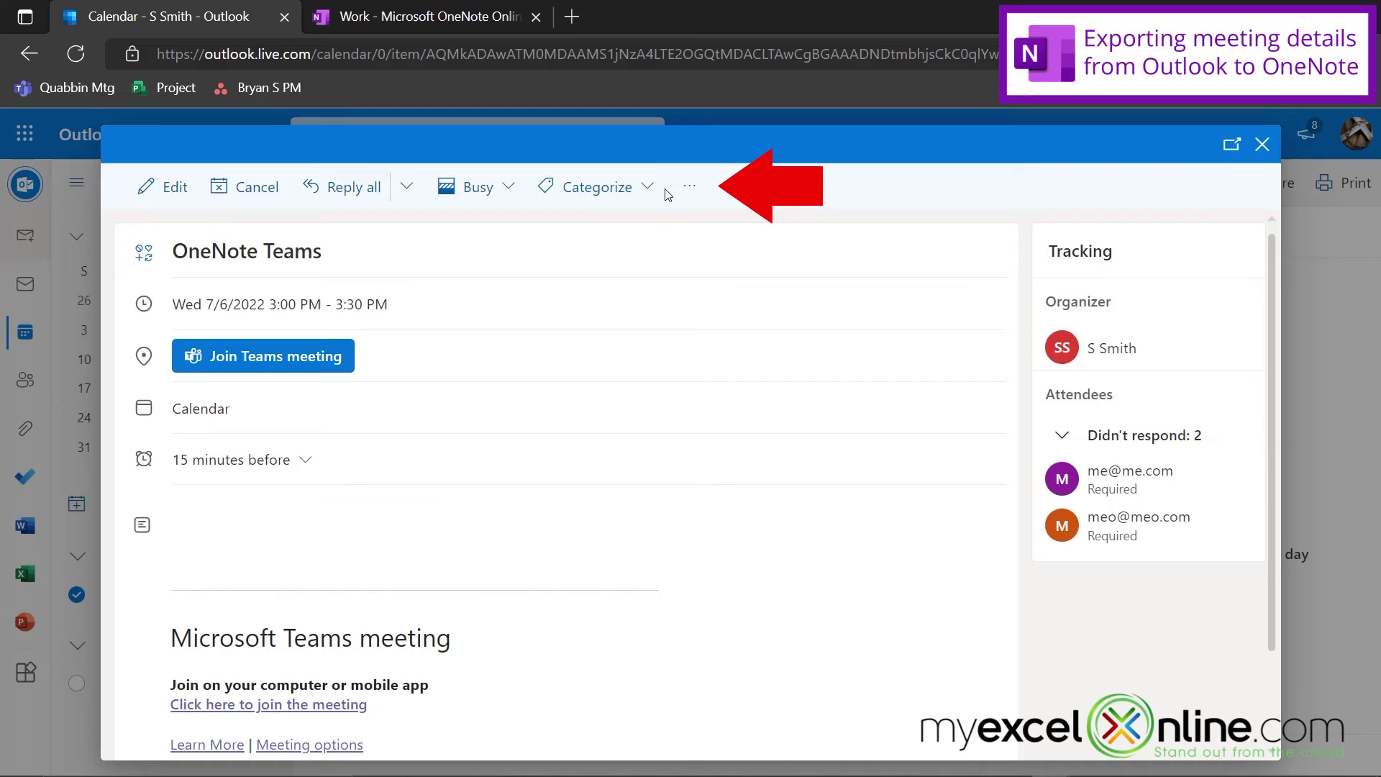
pyautogui.click(689, 188)
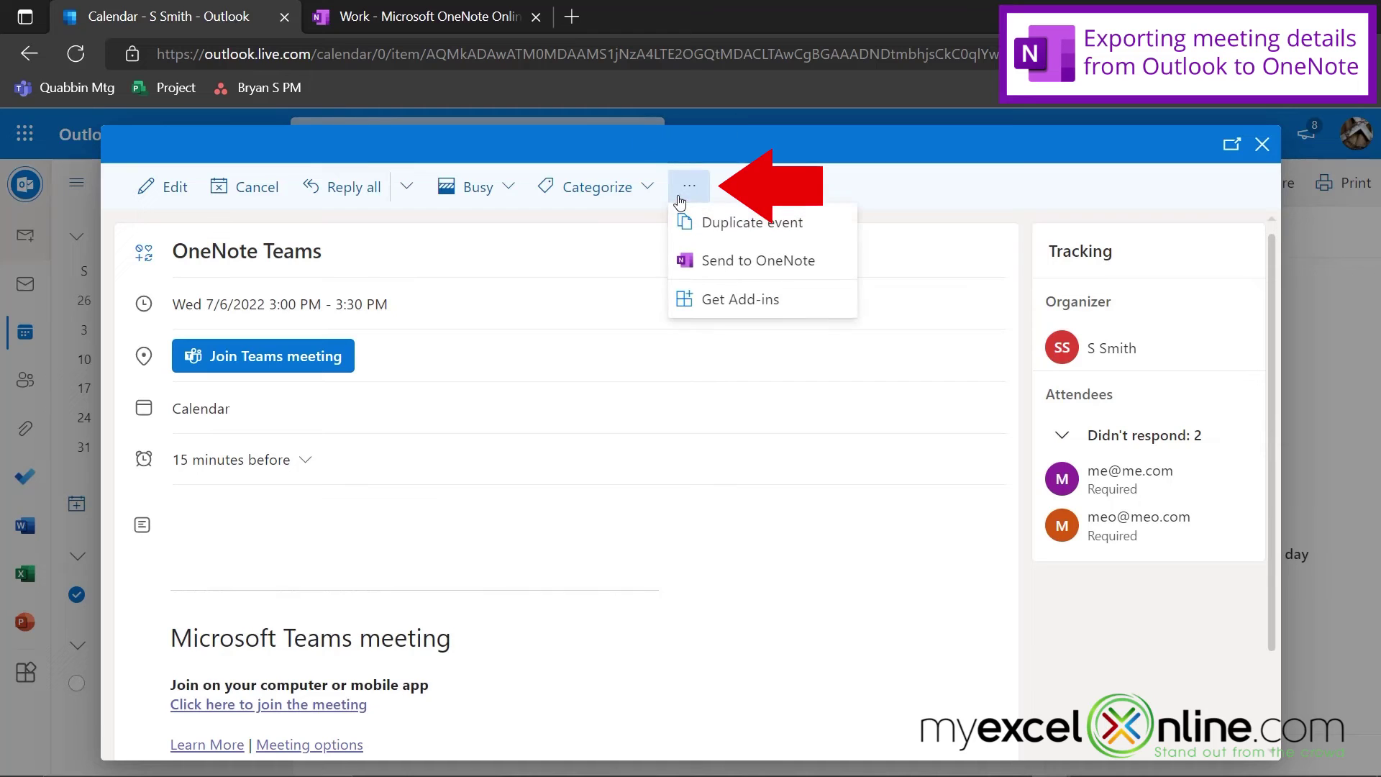
pyautogui.click(721, 263)
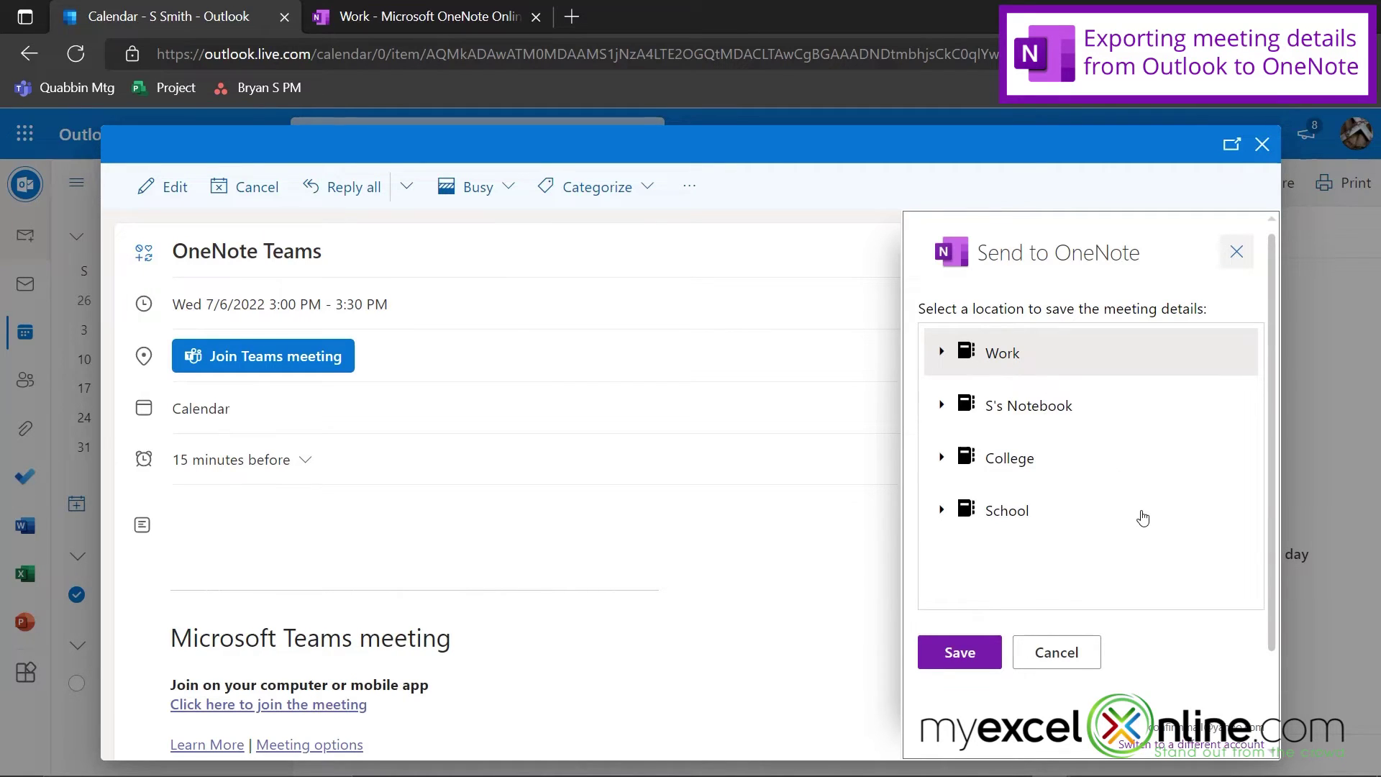
pyautogui.click(1032, 353)
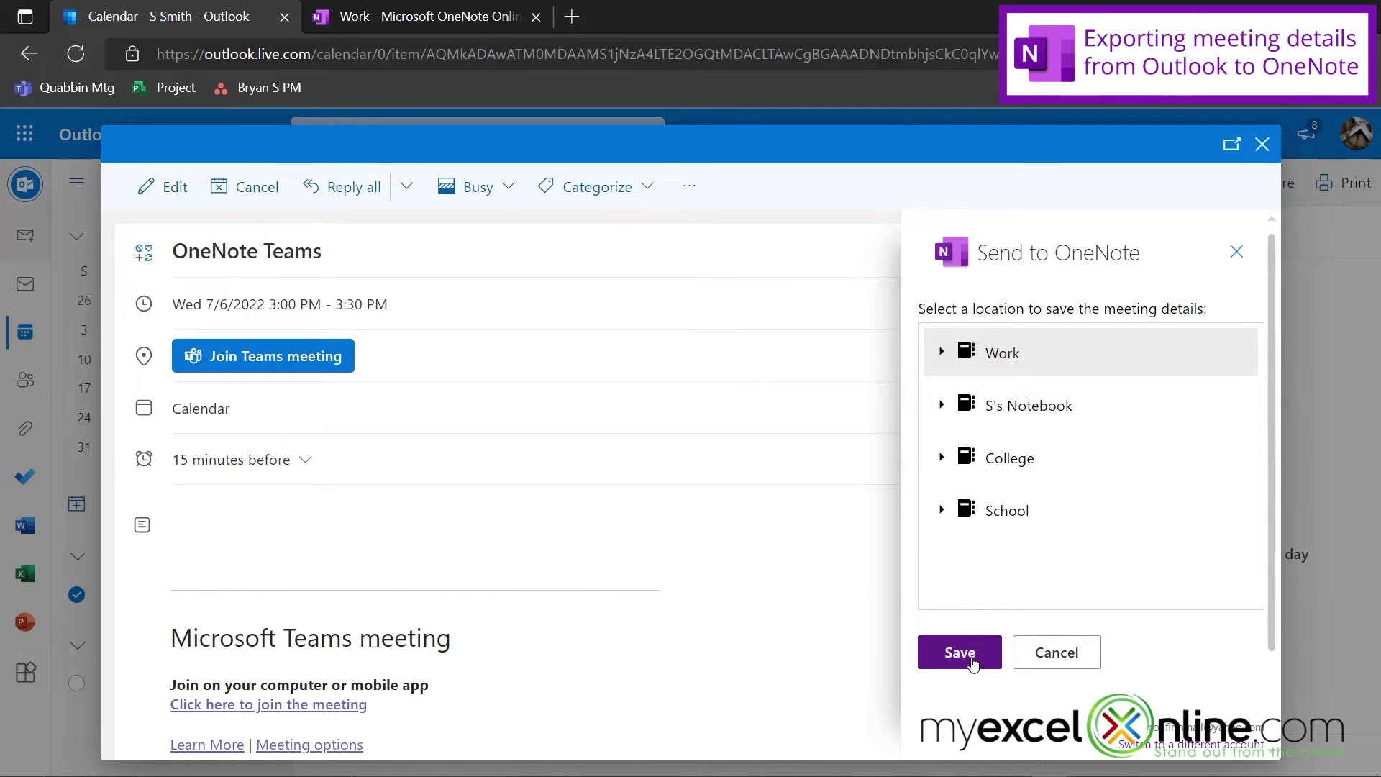
pyautogui.click(960, 652)
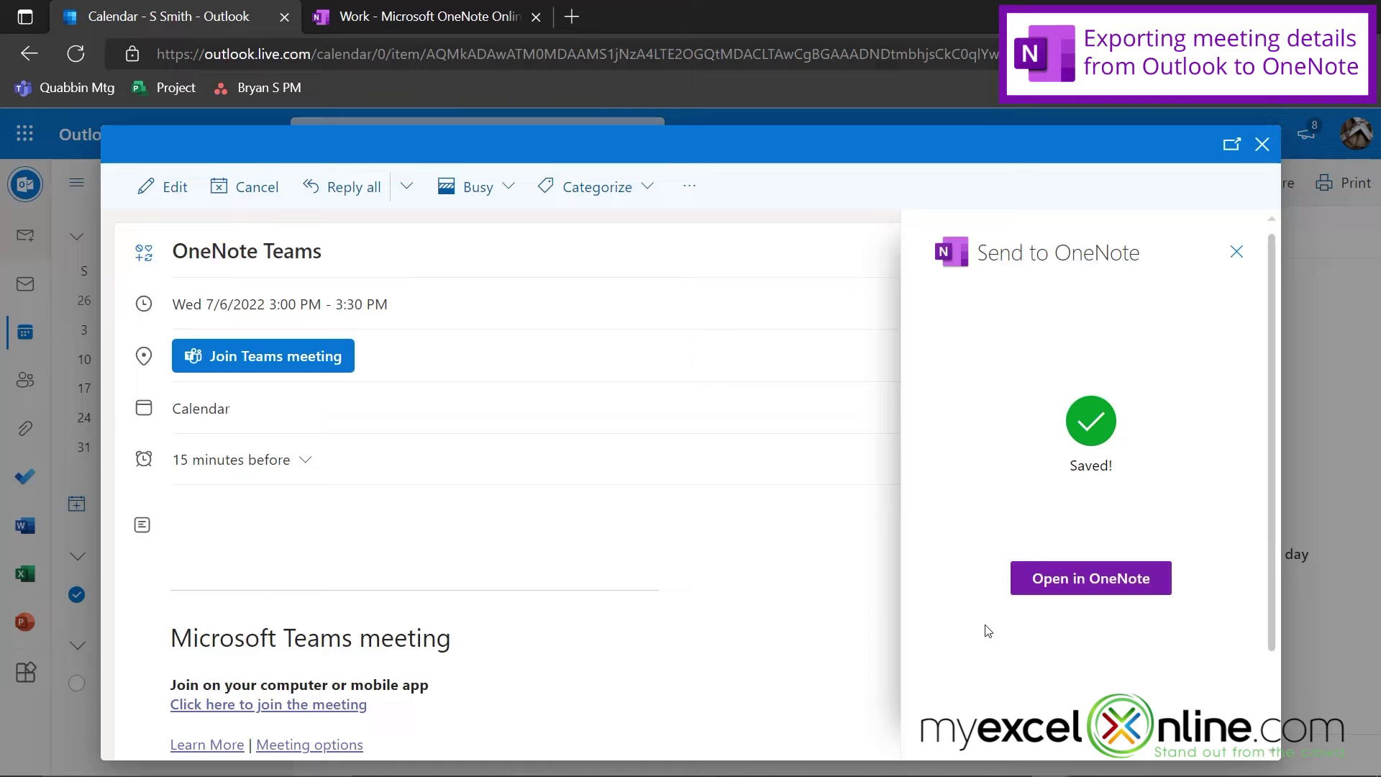
# Step: View the new OneNote Teams page in the Meetings section with the exported meeting table
pyautogui.click(440, 9)
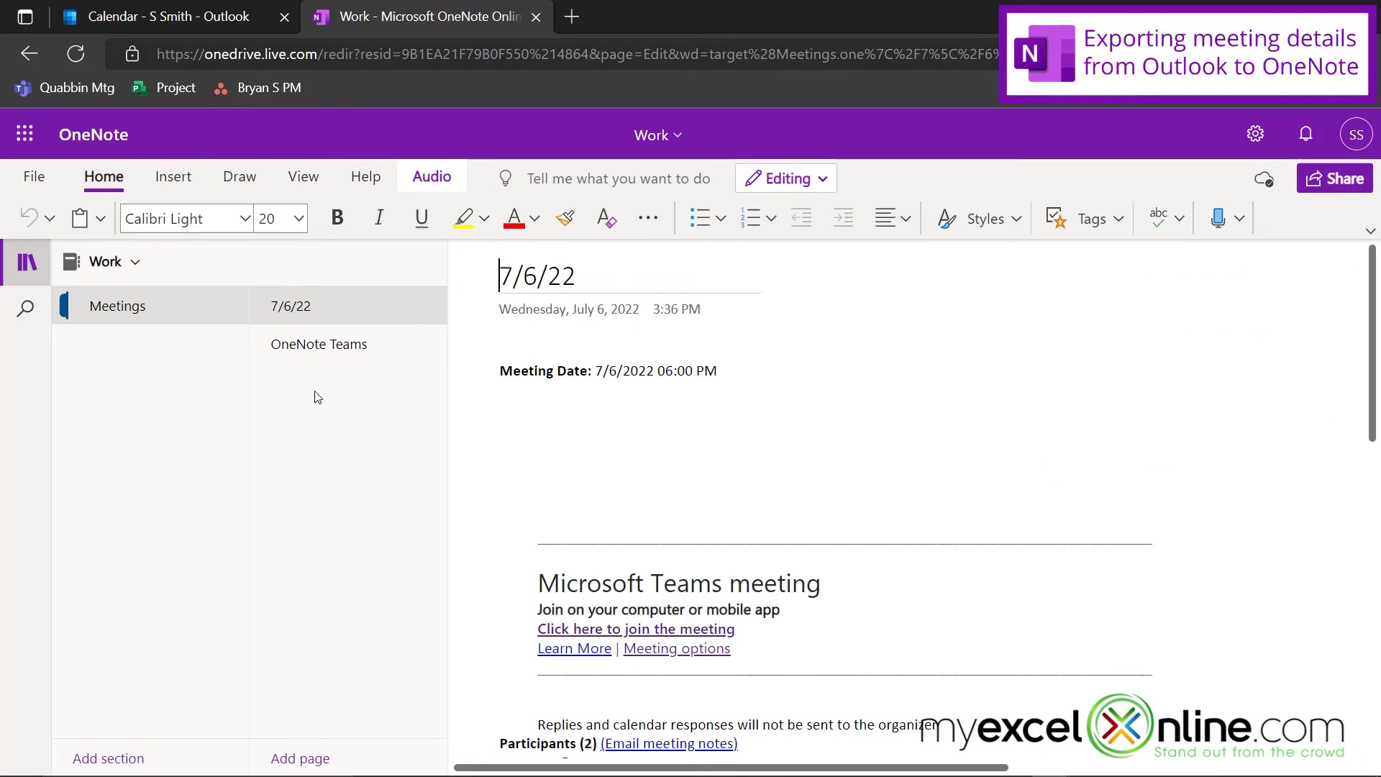
pyautogui.click(303, 348)
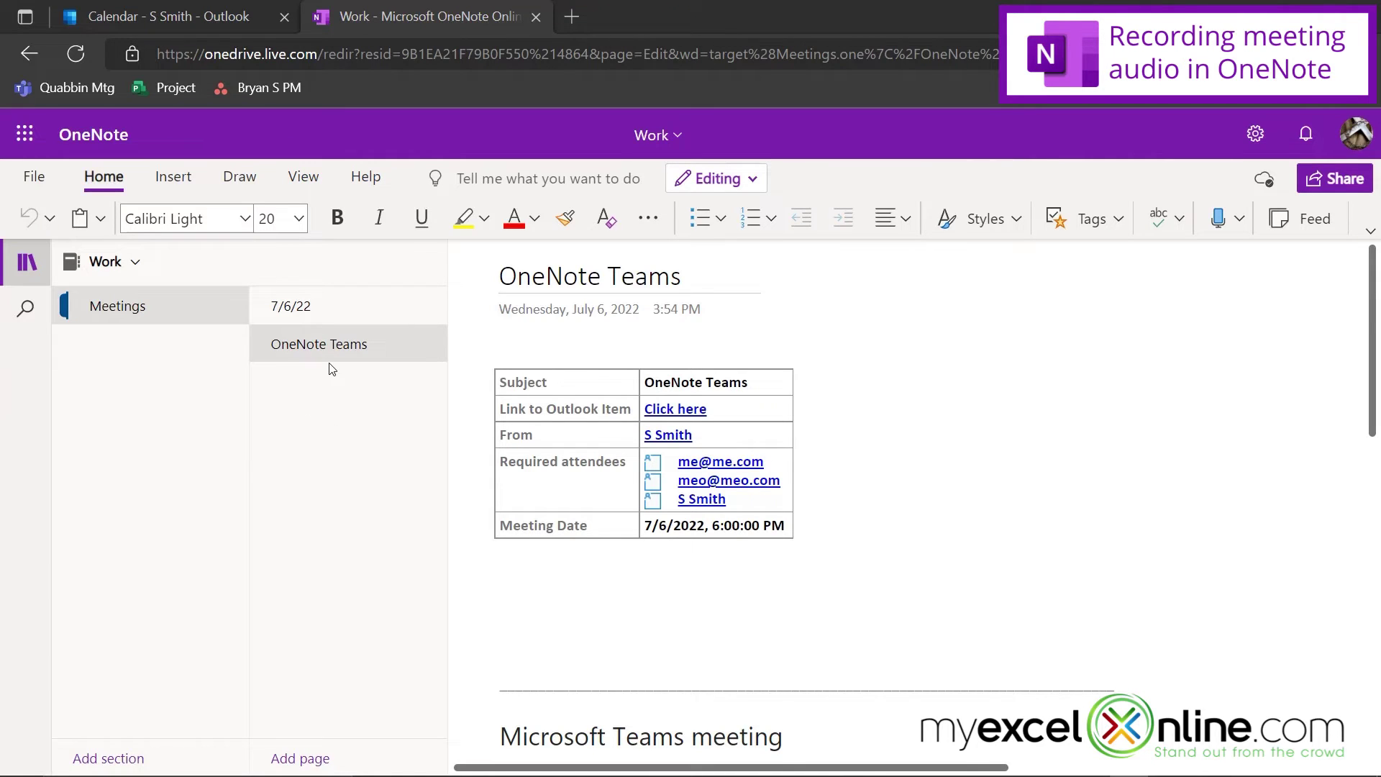
# Step: Return to the empty Notes heading on the 7/6/22 page and bring up the Insert options
pyautogui.click(292, 309)
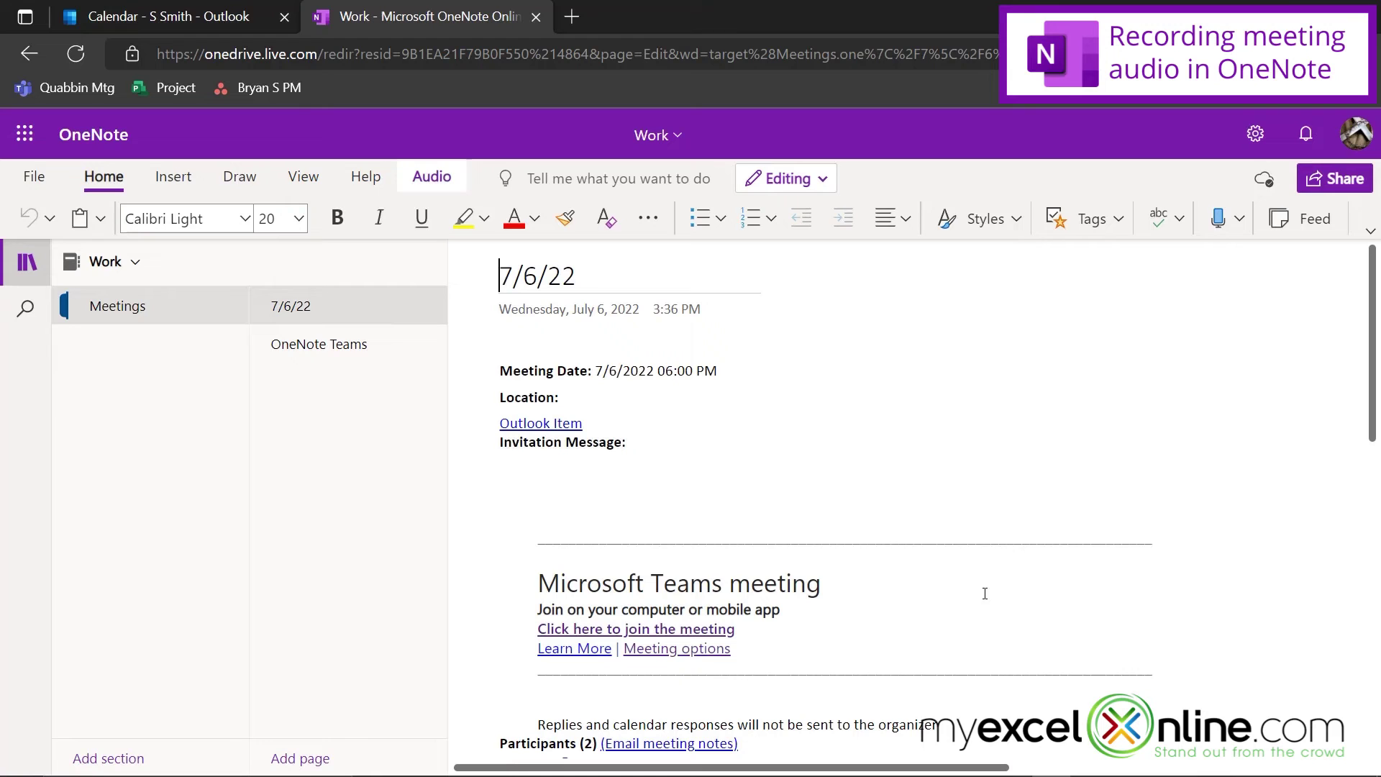
pyautogui.scroll(-7, 545, 338)
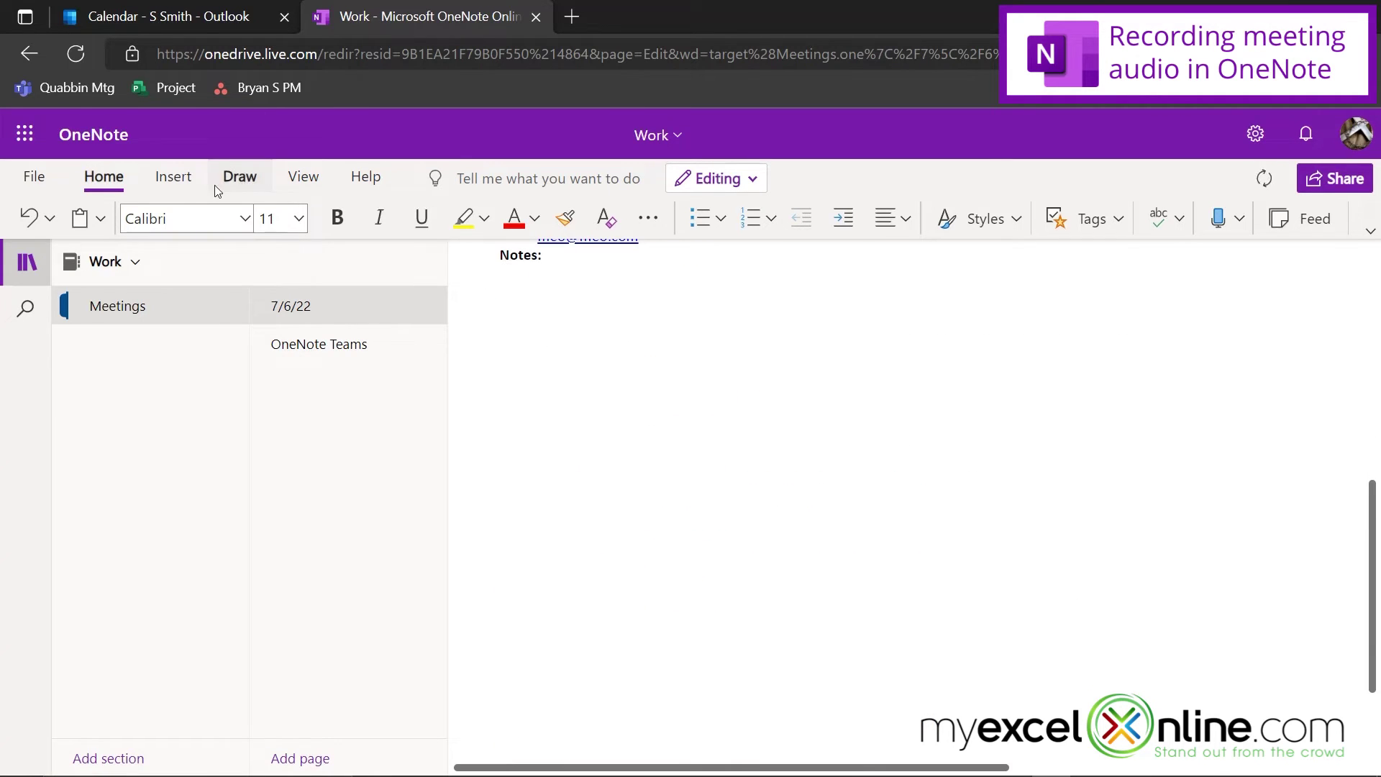
pyautogui.click(186, 180)
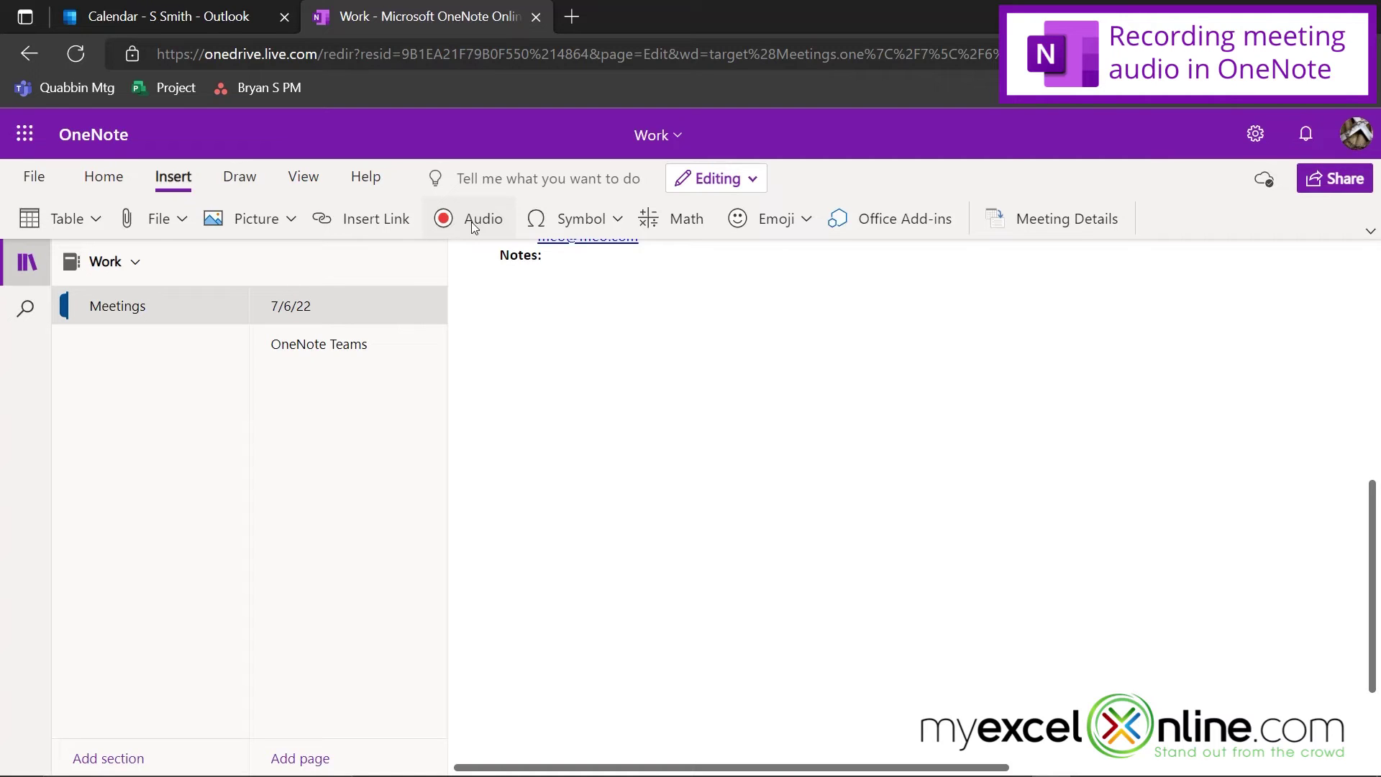
# Step: Record an audio clip under Notes, stop it, and select the embedded Audio Recording.wav
pyautogui.click(472, 222)
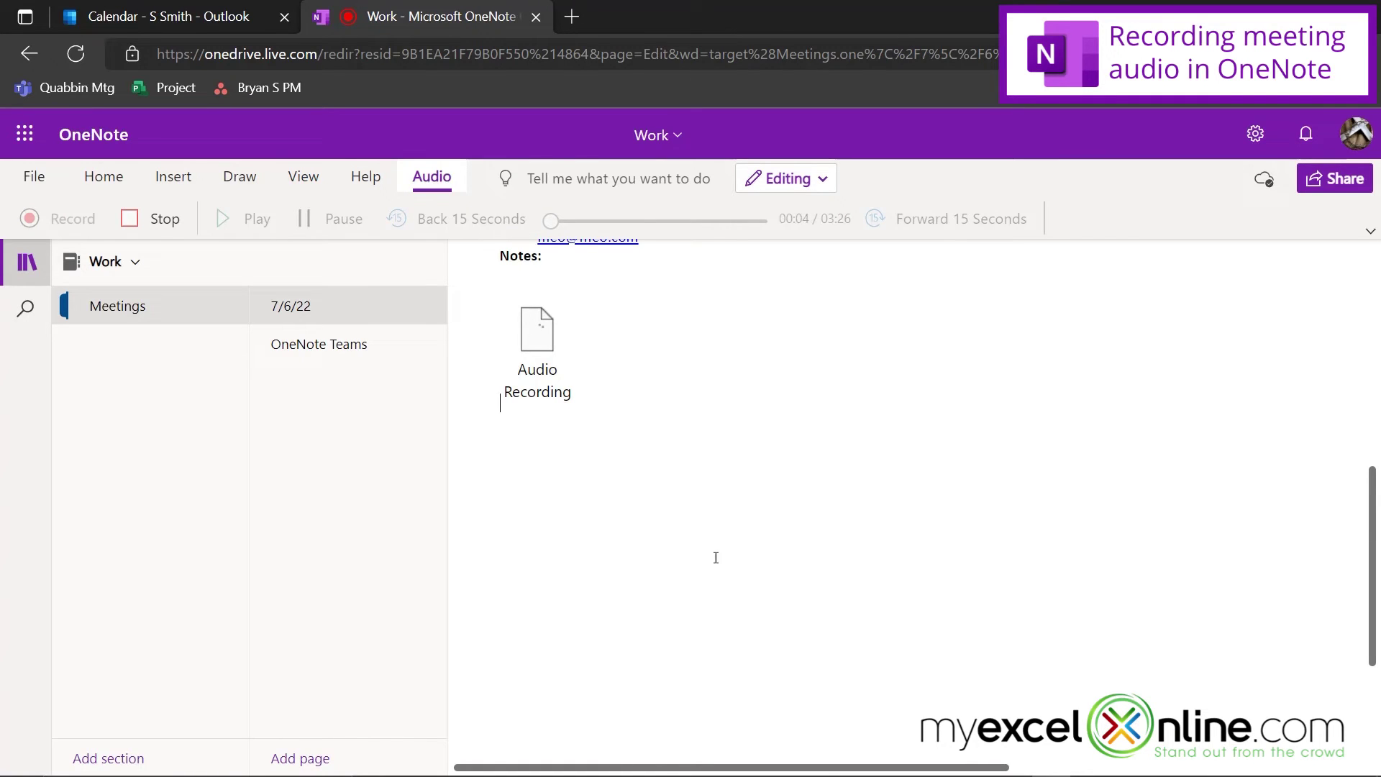
pyautogui.click(139, 223)
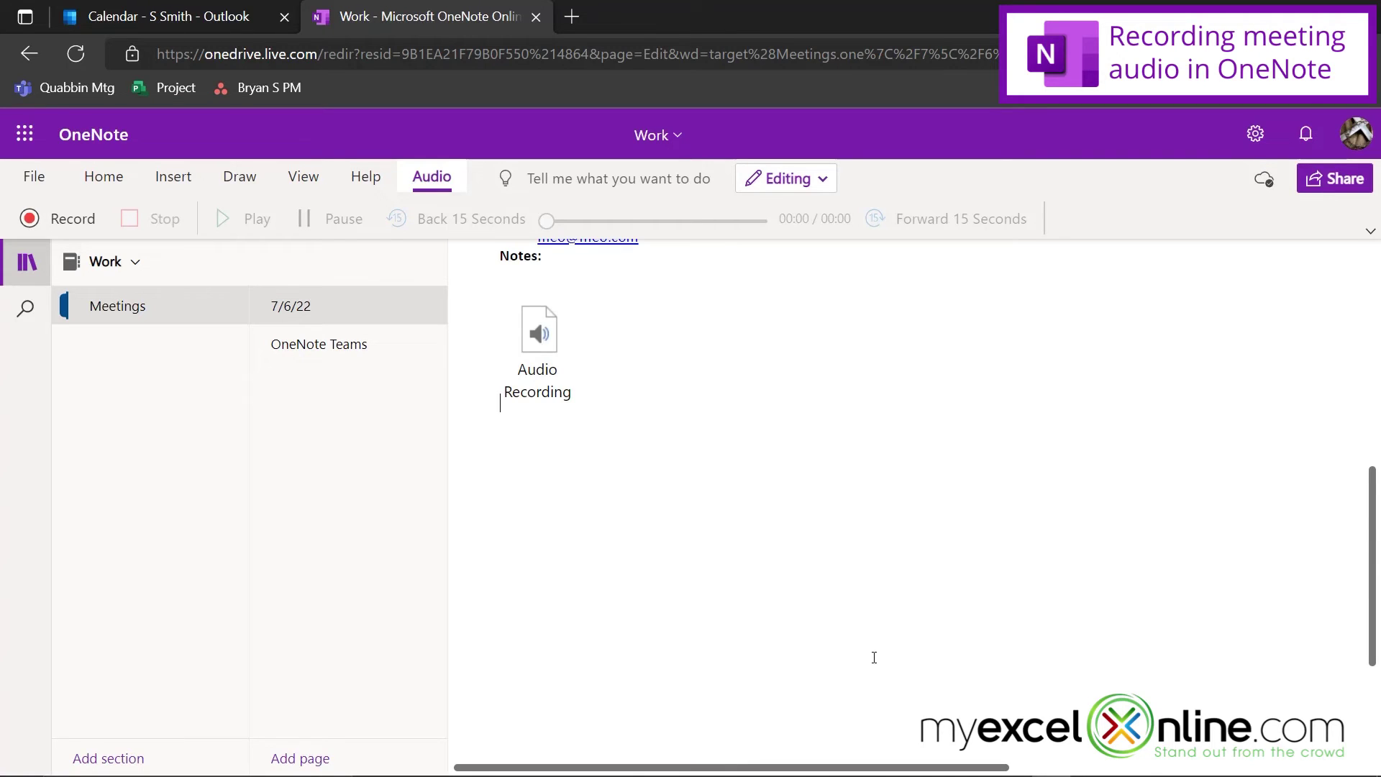
pyautogui.click(533, 345)
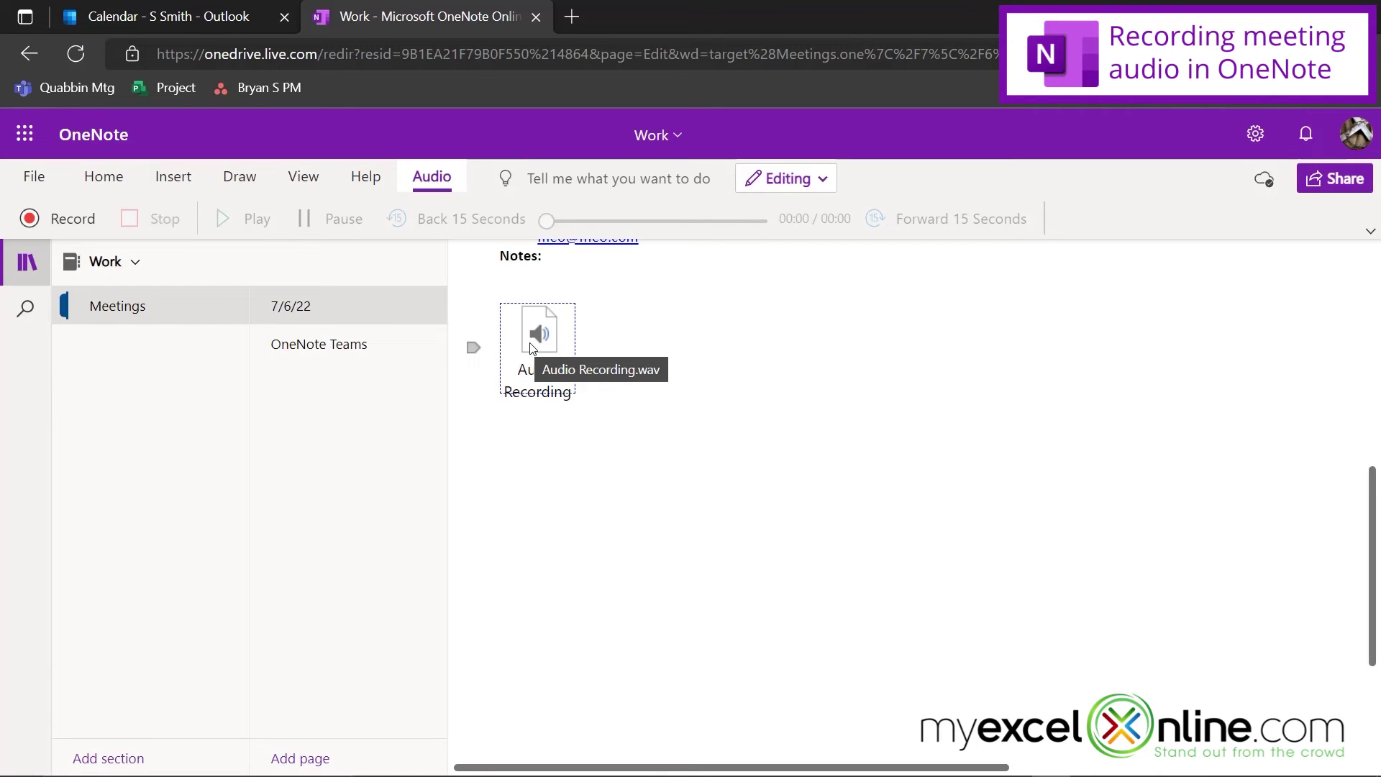